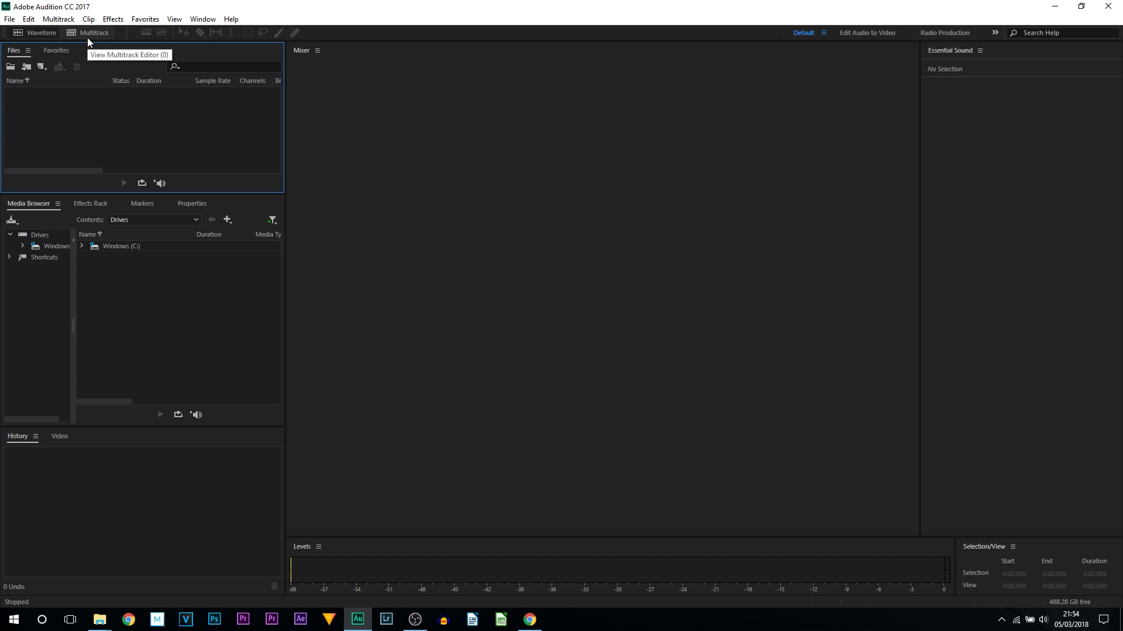
- Start a new multitrack session and enter 'Test' as its session name
{"action": "left_click", "coordinate": [87, 37]}
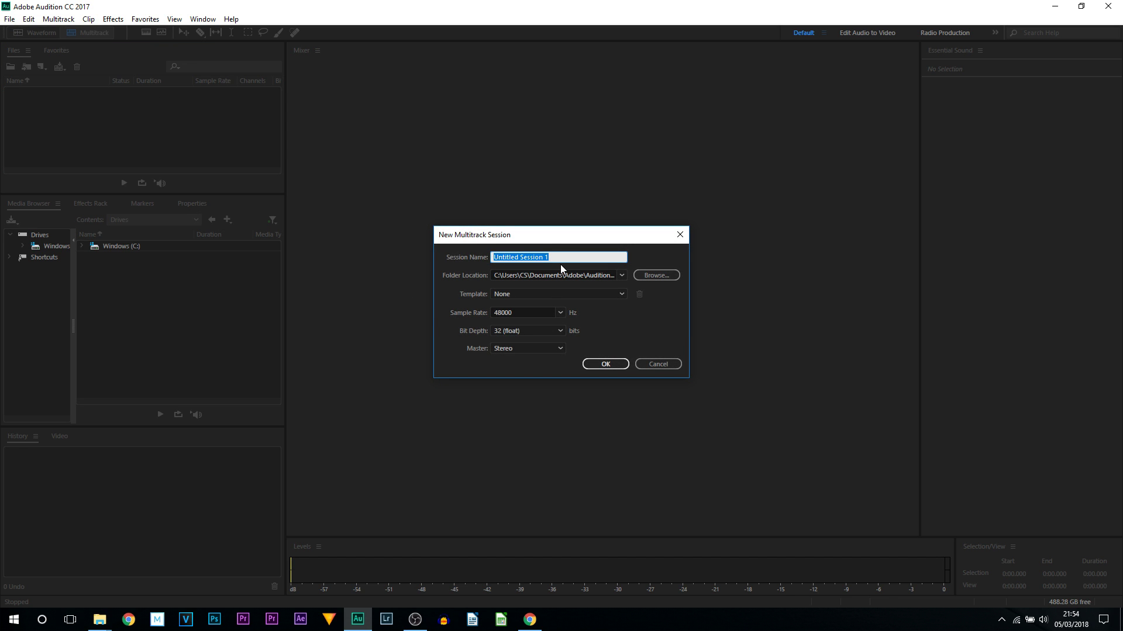
{"action": "key", "text": "Caps_Lock"}
{"action": "key", "text": "Caps_Lock"}
{"action": "type", "text": "Test"}
- Create the Test session, switch to the Edit Audio to Video workspace, and enlarge Track 1
{"action": "left_click", "coordinate": [605, 364]}
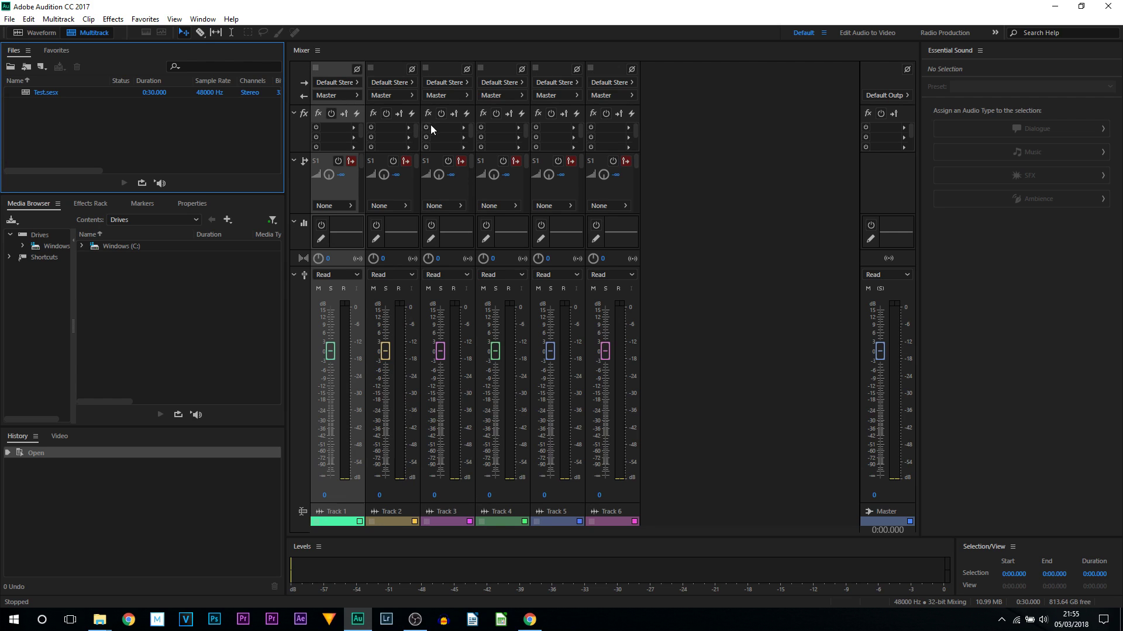
{"action": "left_click", "coordinate": [864, 34]}
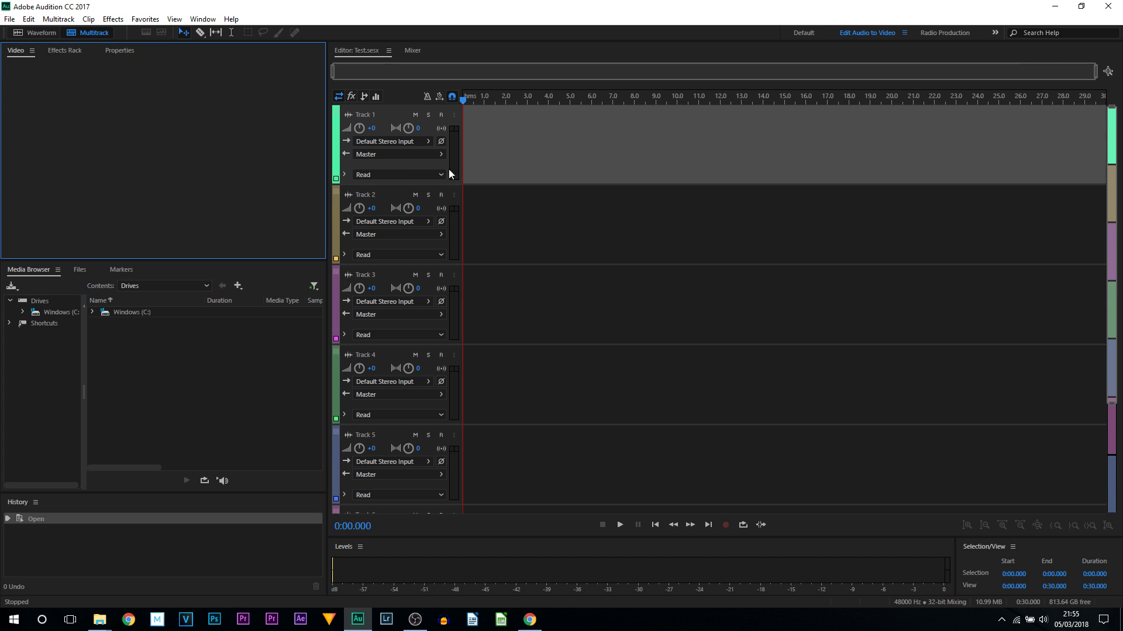
{"action": "scroll", "coordinate": [514, 384], "scroll_direction": "down", "scroll_amount": 3}
{"action": "scroll", "coordinate": [524, 388], "scroll_direction": "up", "scroll_amount": 3}
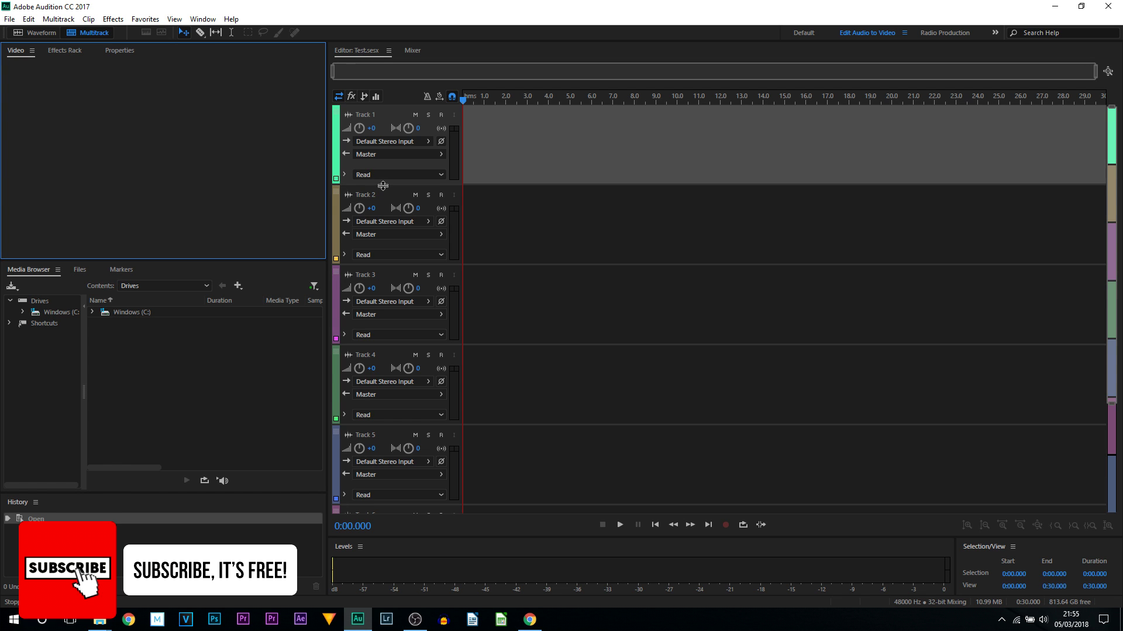
{"action": "left_click_drag", "start_coordinate": [383, 186], "coordinate": [380, 322]}
- Enlarge and select Track 1, then arm it for recording
{"action": "left_click", "coordinate": [471, 252]}
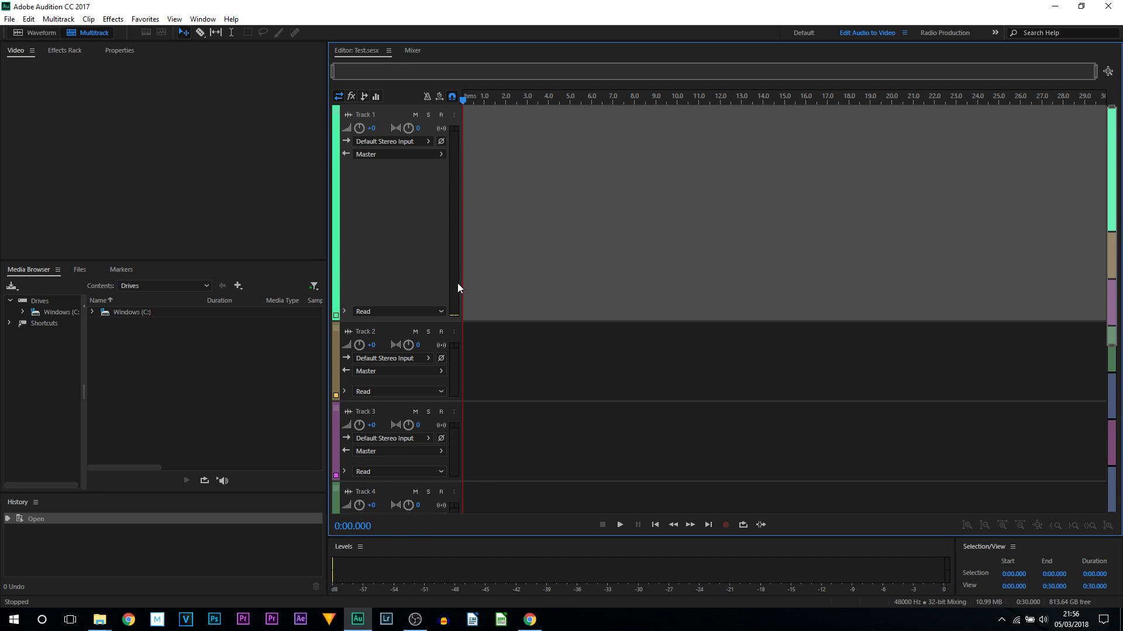
{"action": "left_click", "coordinate": [440, 115]}
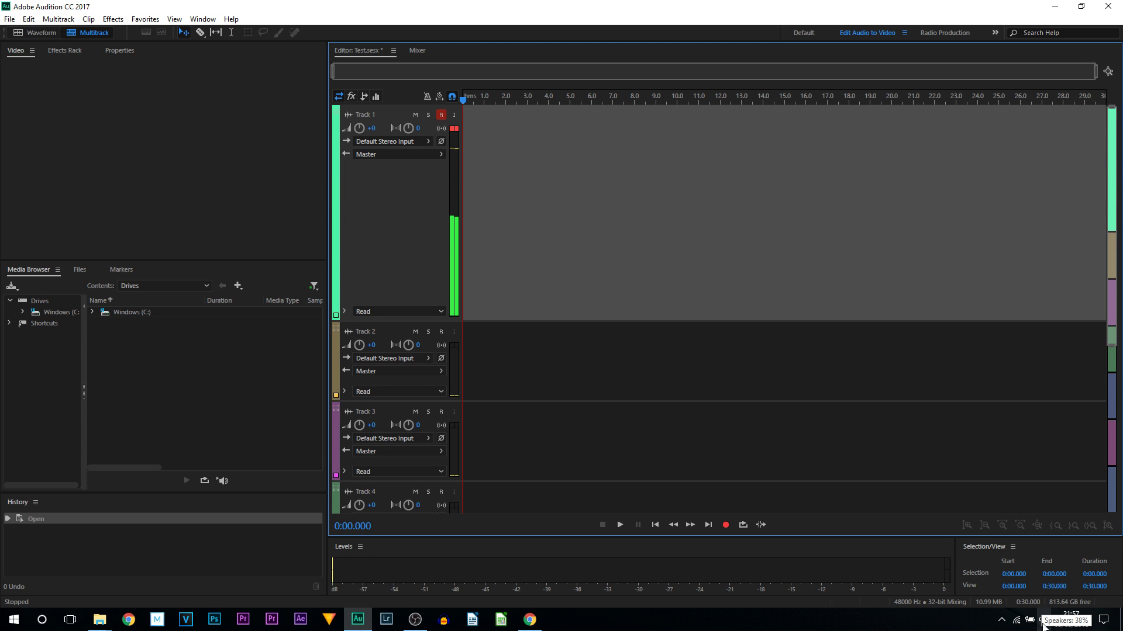
{"action": "right_click", "coordinate": [1043, 622]}
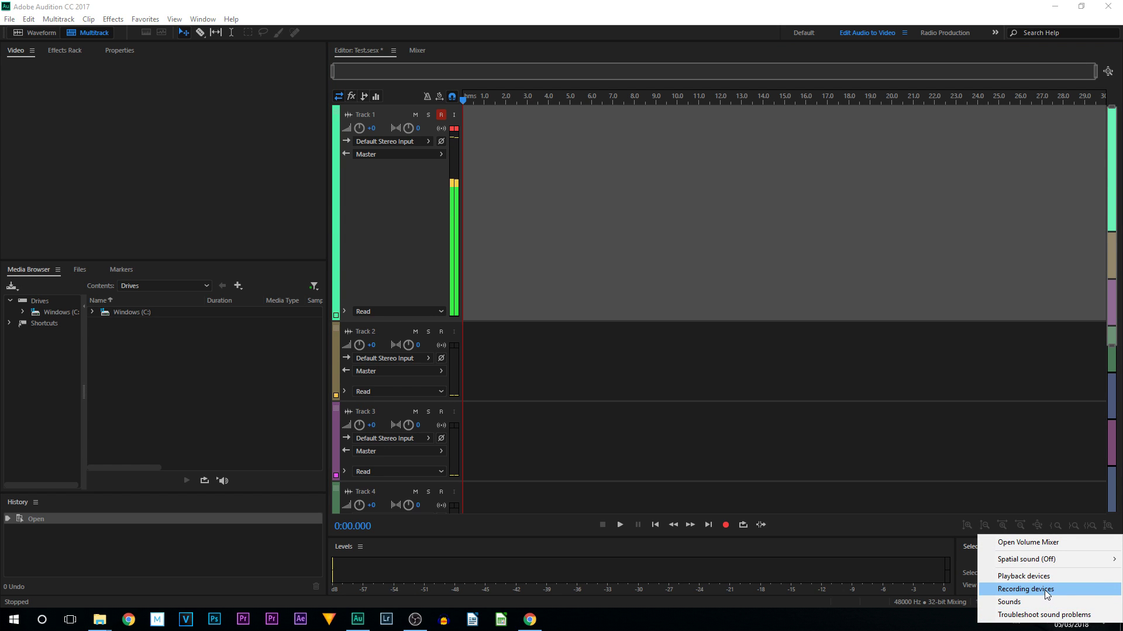
- Open the AT2020USB+ microphone's properties from Windows recording devices and view its level
{"action": "left_click", "coordinate": [1066, 590]}
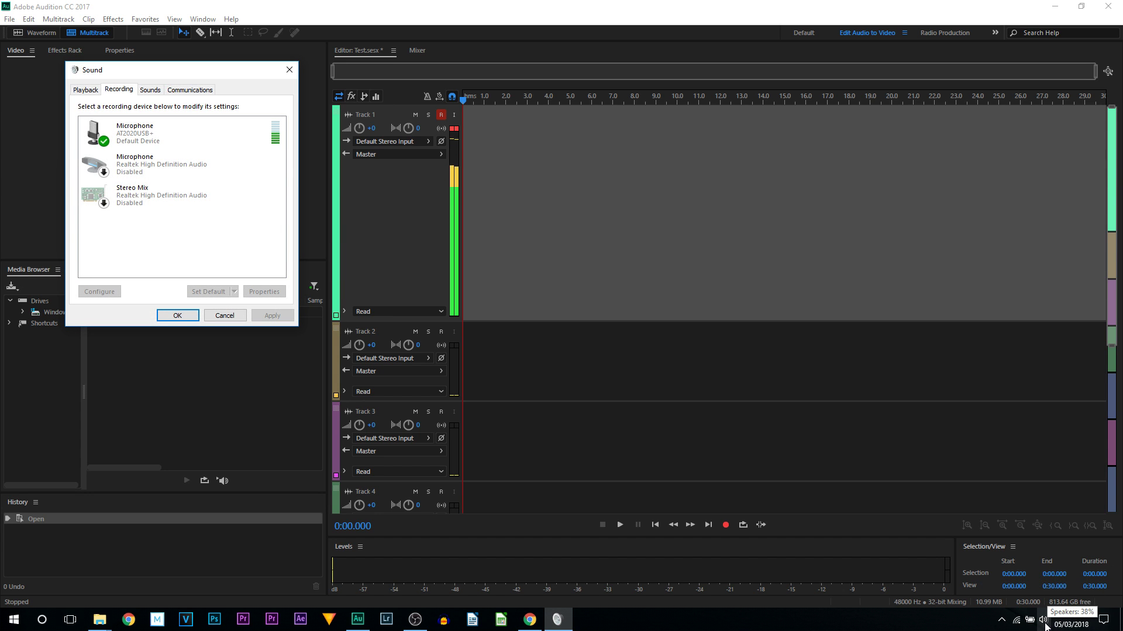
{"action": "left_click", "coordinate": [124, 134]}
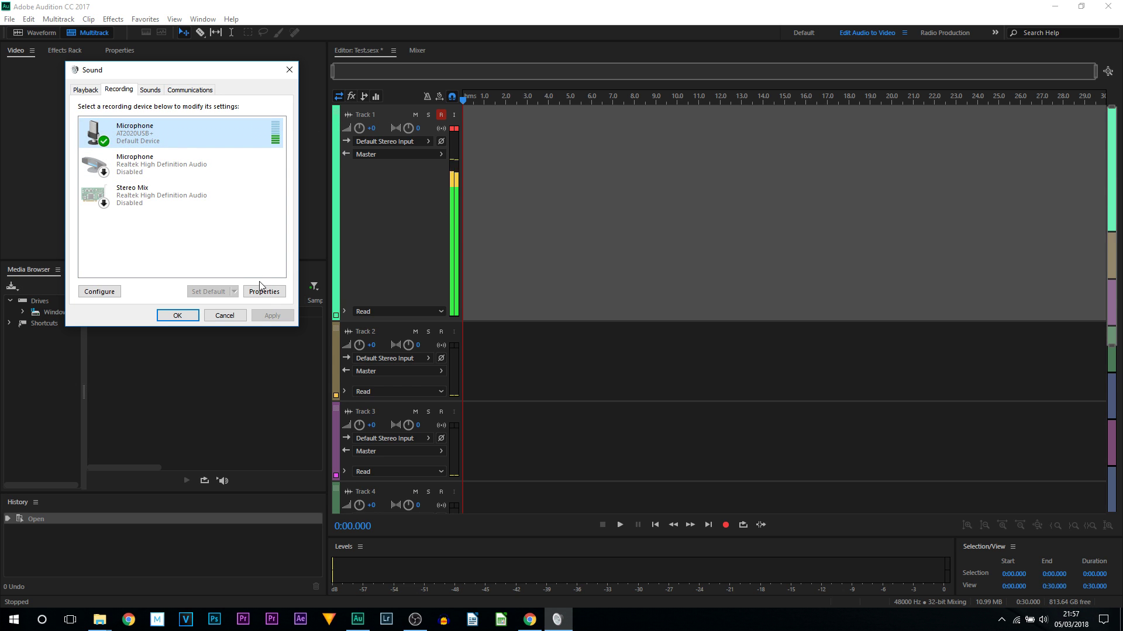
{"action": "left_click", "coordinate": [264, 291]}
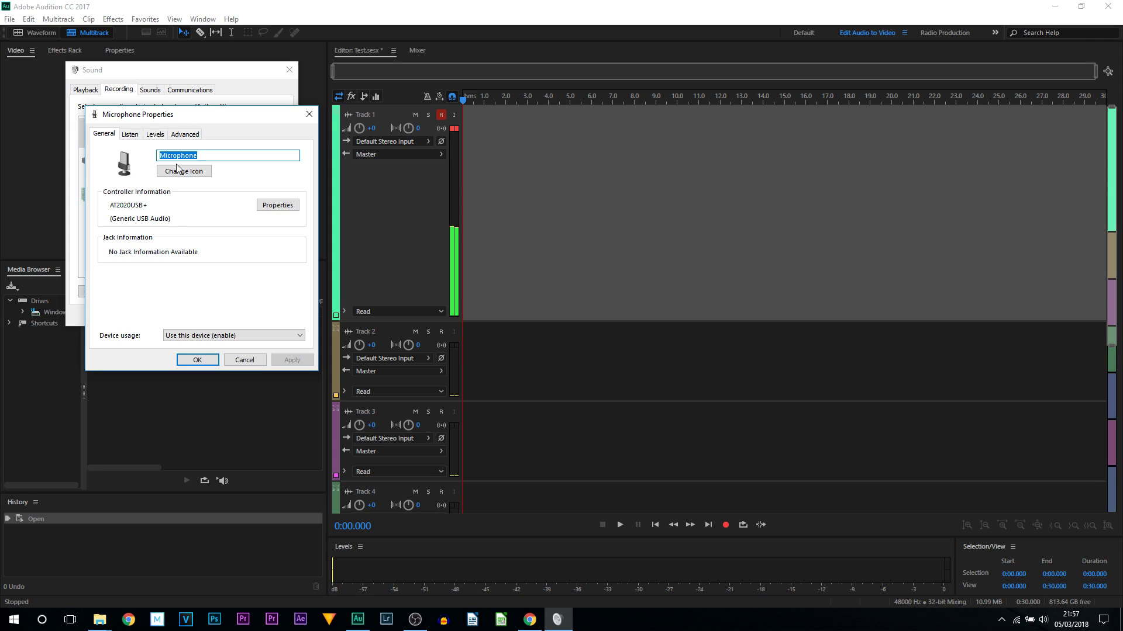
{"action": "left_click", "coordinate": [155, 134]}
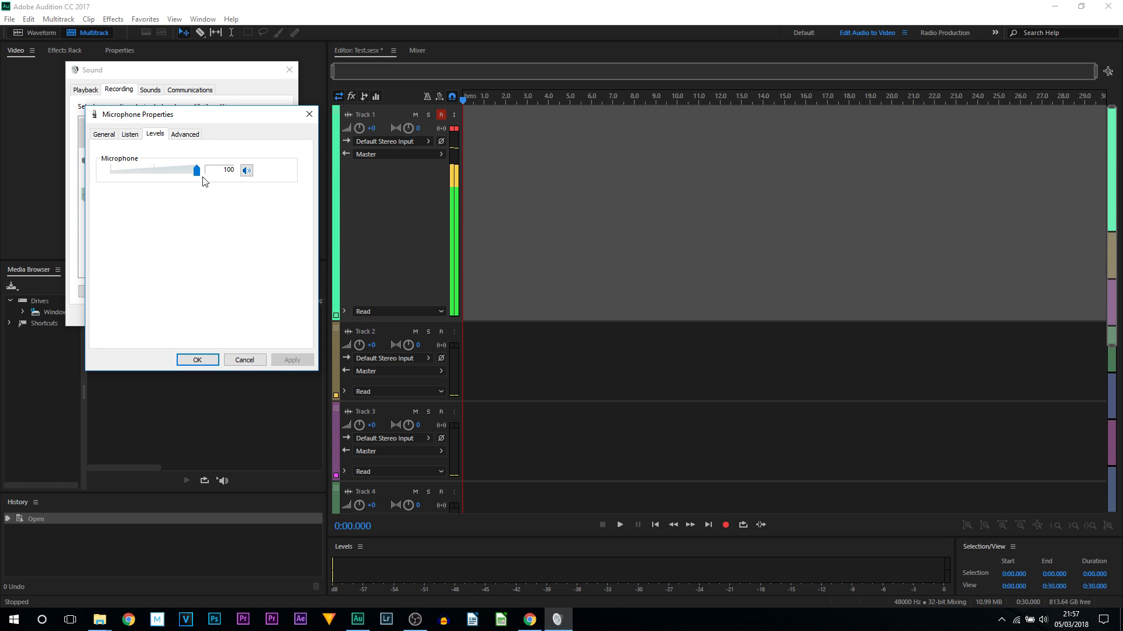
- Keep the microphone level at 100, check its Advanced settings, and close both sound dialogs
{"action": "left_click_drag", "start_coordinate": [197, 172], "coordinate": [188, 172]}
{"action": "left_click_drag", "start_coordinate": [184, 171], "coordinate": [203, 178]}
{"action": "left_click", "coordinate": [179, 139]}
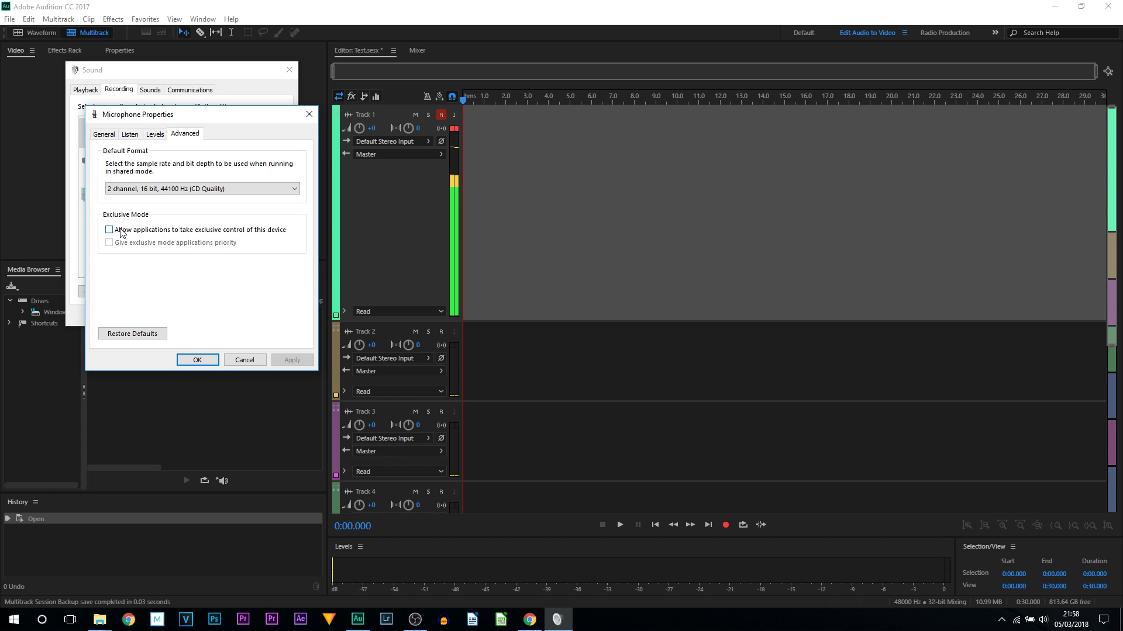
{"action": "left_click", "coordinate": [153, 135]}
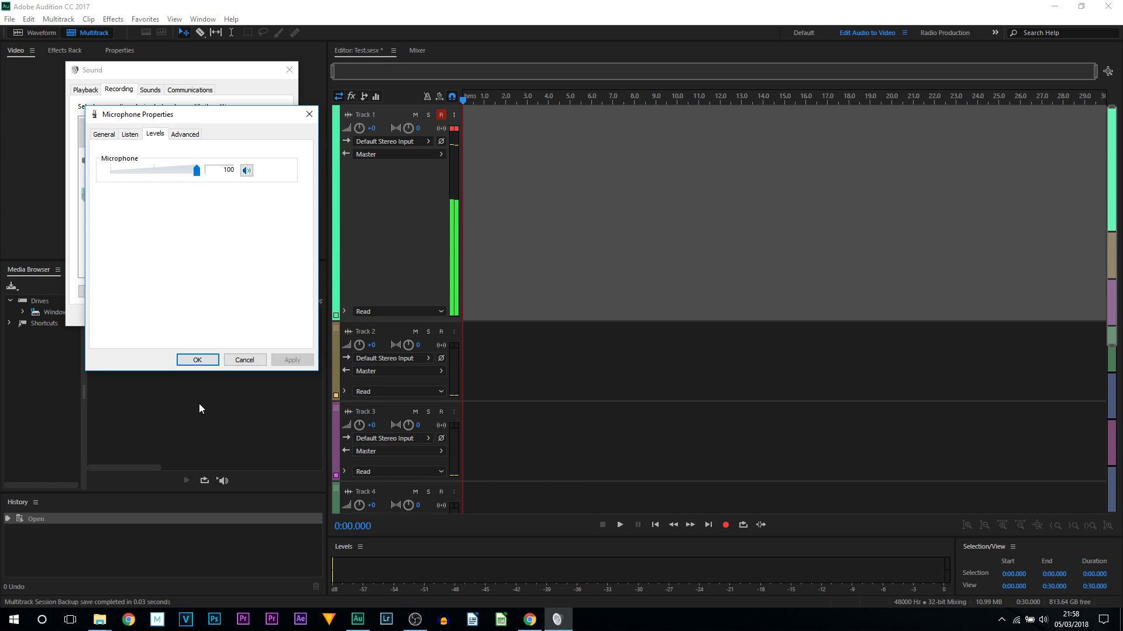
{"action": "left_click", "coordinate": [197, 360]}
{"action": "left_click", "coordinate": [183, 316]}
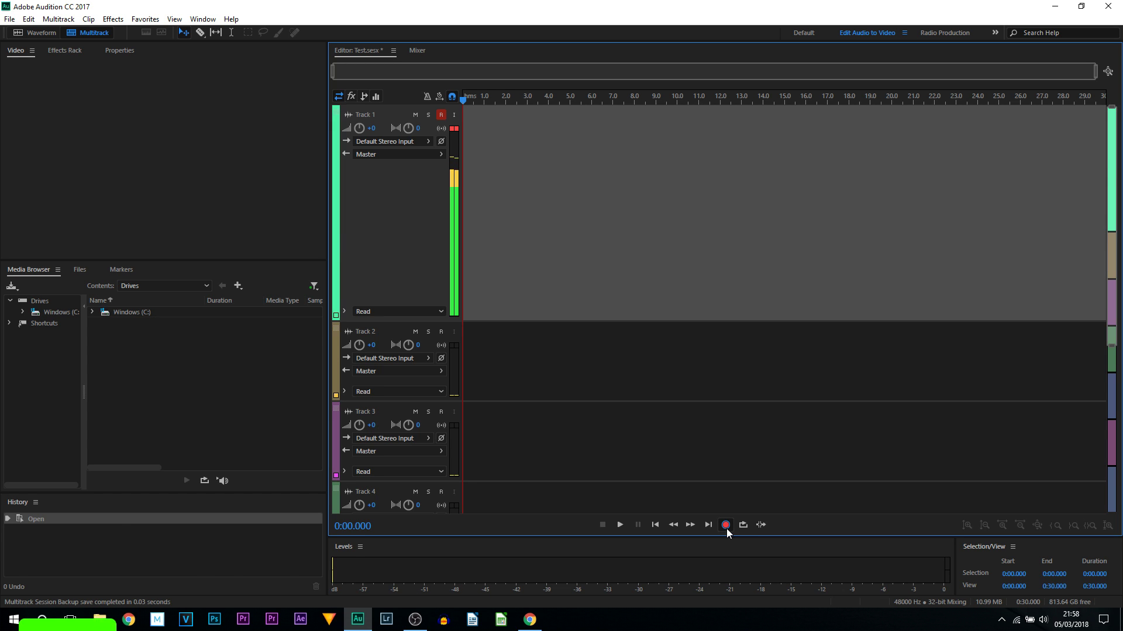
- Record the roughly 9-second voice clip Track 1_001 on Track 1, then stop
{"action": "left_click", "coordinate": [726, 525]}
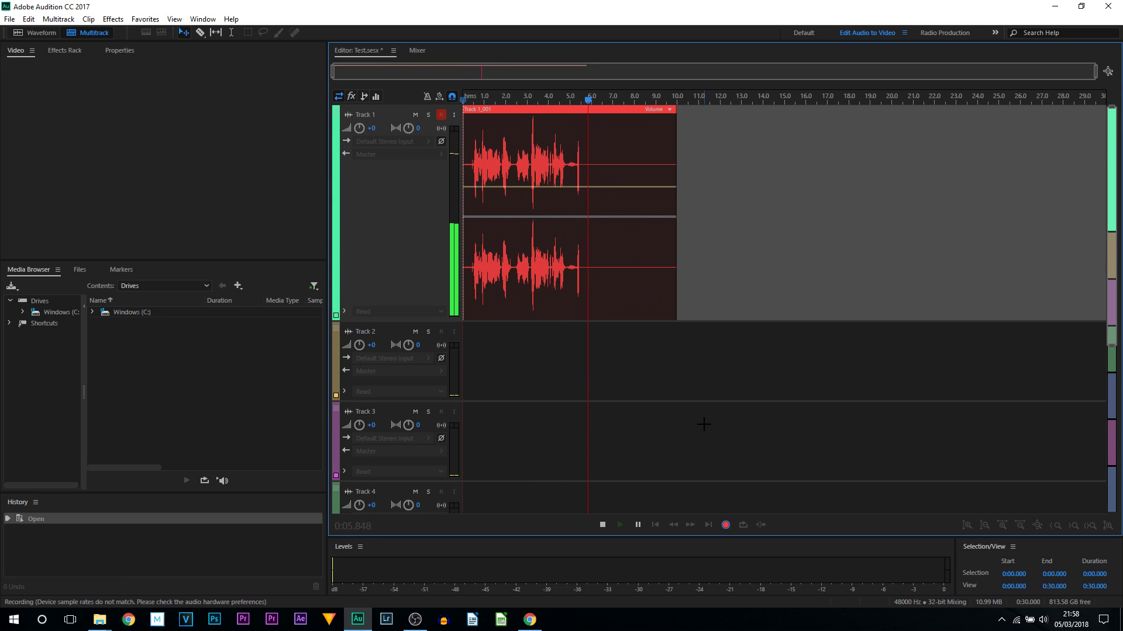
{"action": "left_click", "coordinate": [725, 525]}
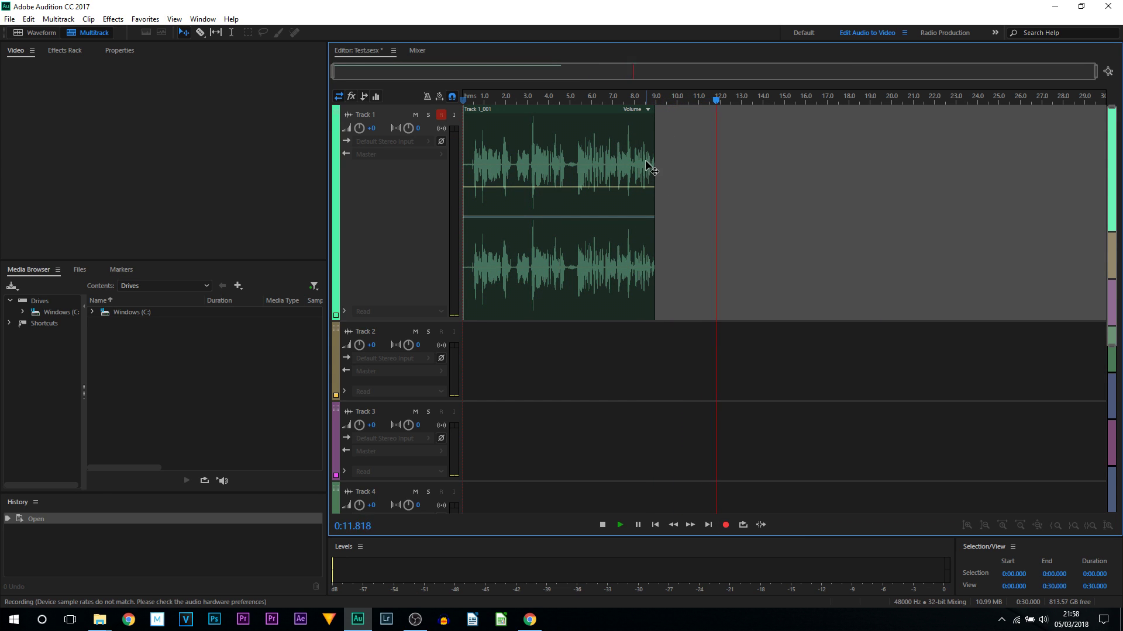
{"action": "left_click", "coordinate": [748, 102]}
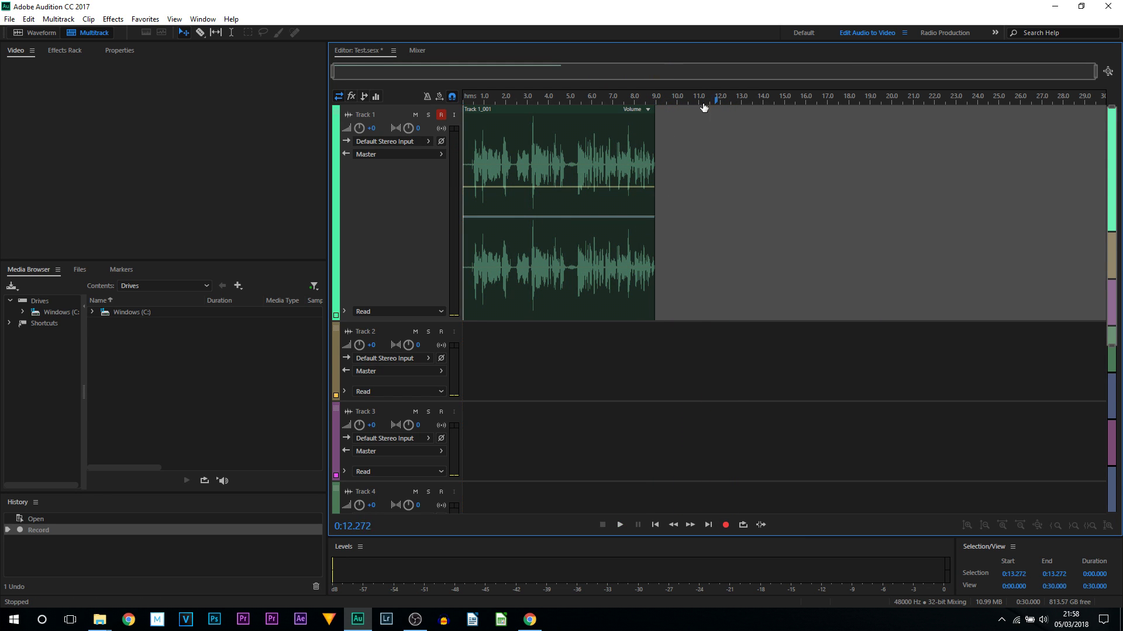
- Drag the playhead back to 0:00 at the start of the recorded clip
{"action": "left_click_drag", "start_coordinate": [749, 103], "coordinate": [474, 101]}
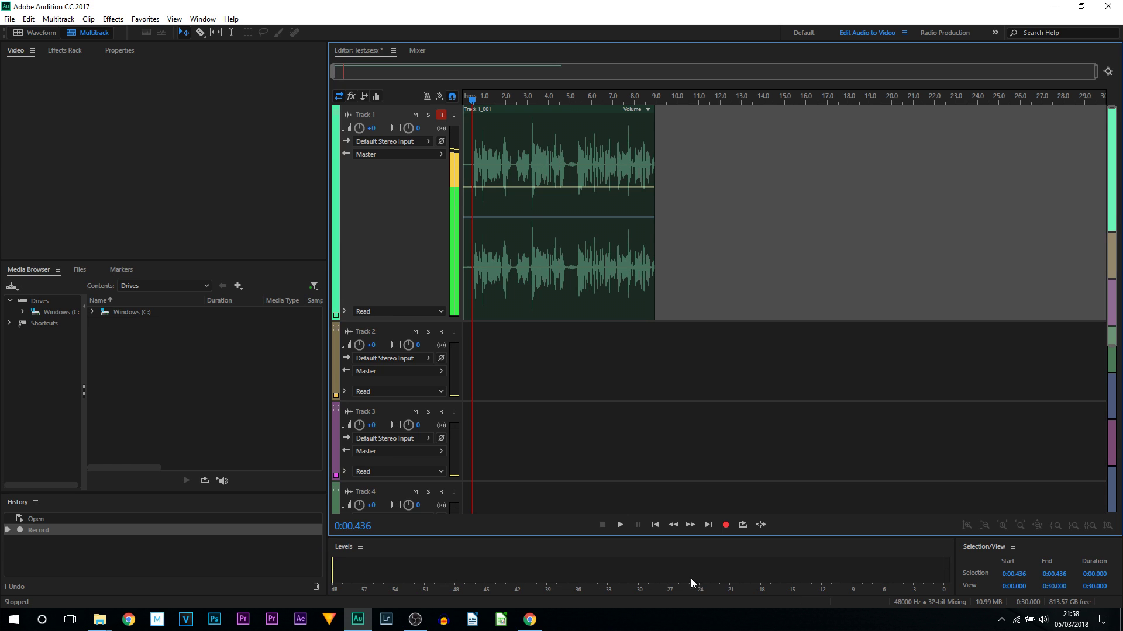
{"action": "left_click_drag", "start_coordinate": [472, 101], "coordinate": [467, 101]}
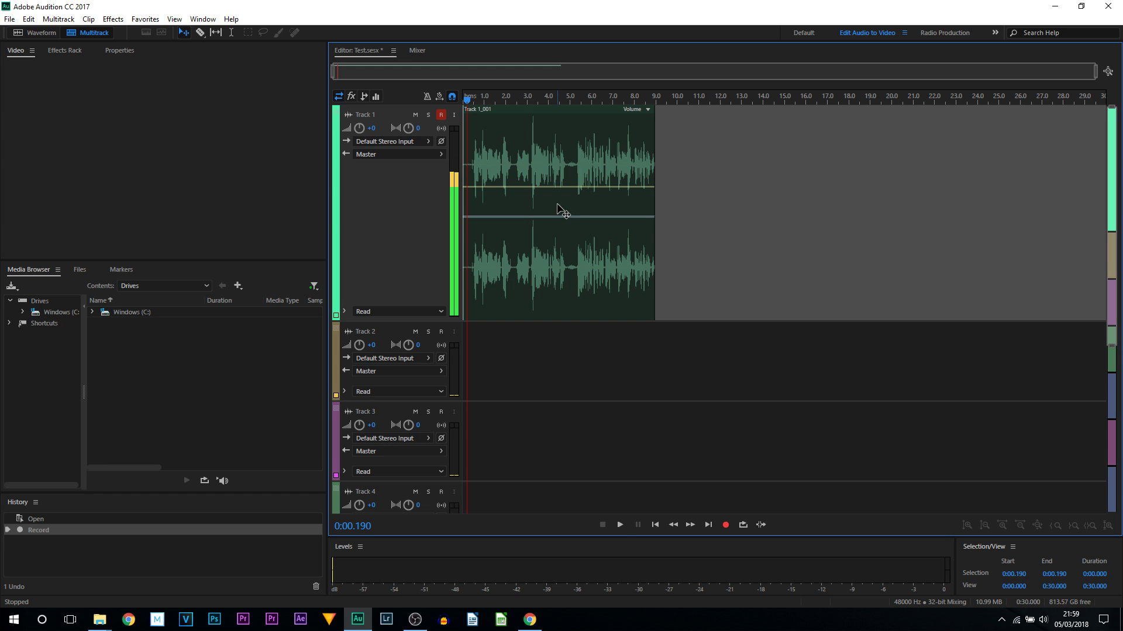
{"action": "left_click", "coordinate": [9, 20]}
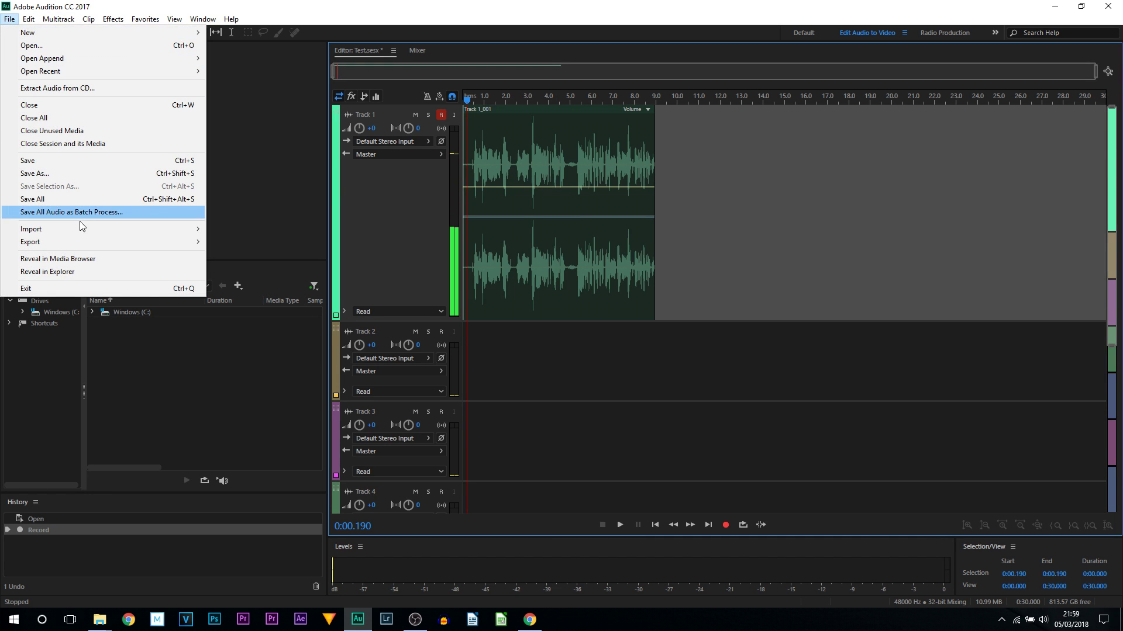
- Open the Export Multitrack Mixdown settings for the entire session via File > Export
{"action": "mouse_move", "coordinate": [81, 242]}
{"action": "mouse_move", "coordinate": [272, 298]}
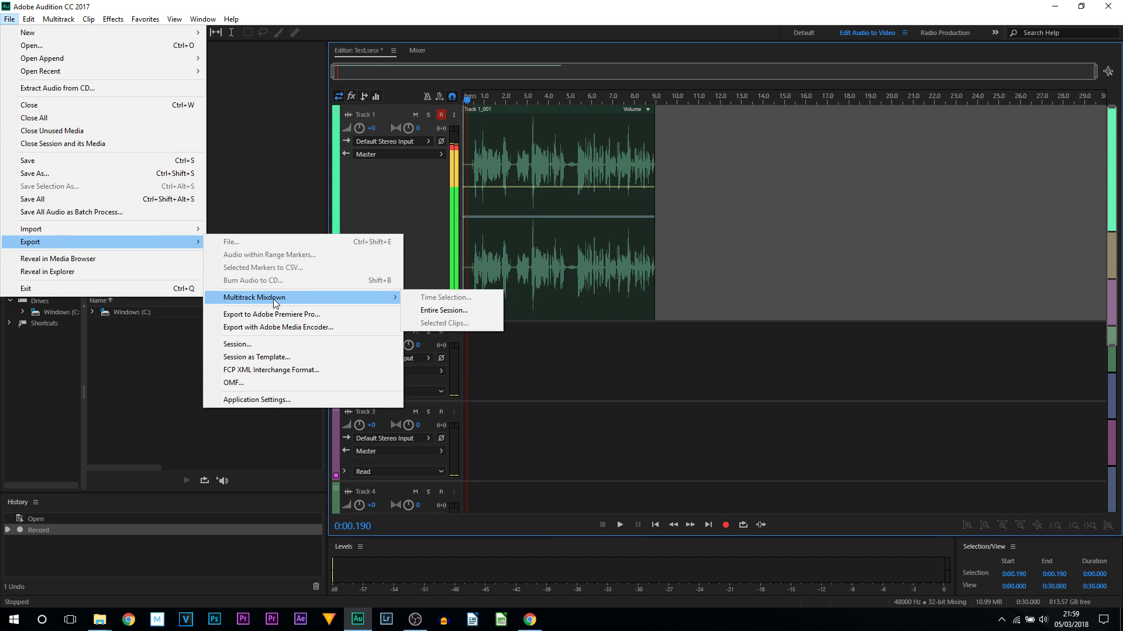
{"action": "left_click", "coordinate": [475, 313]}
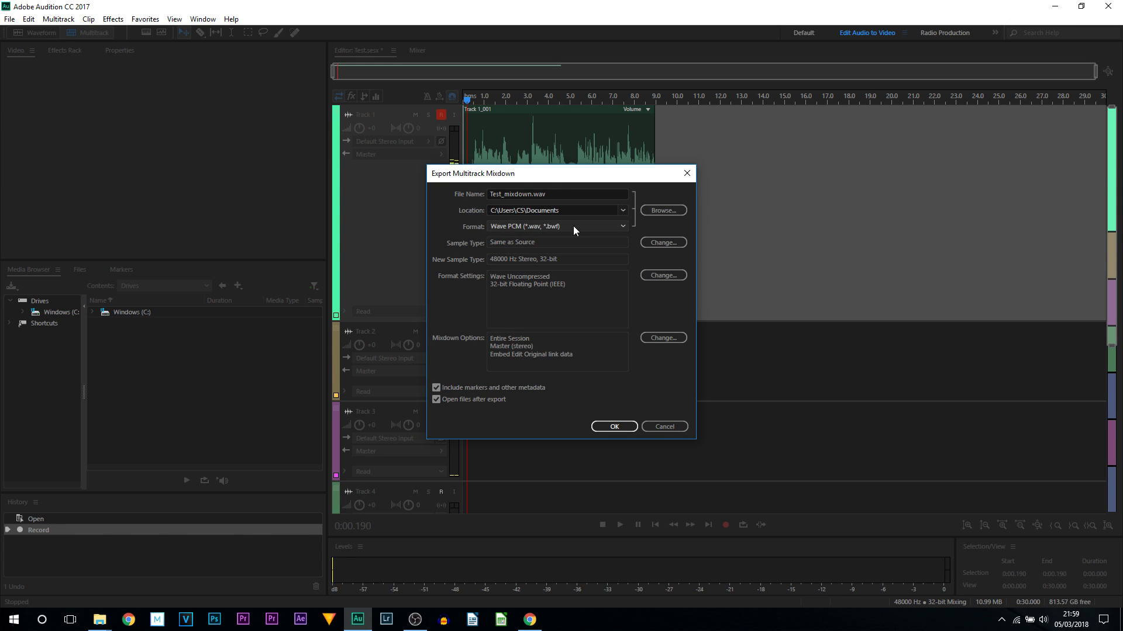
- Switch the format to MP3 Audio and export Test_mixdown.mp3 at 192 Kbps
{"action": "left_click", "coordinate": [623, 228]}
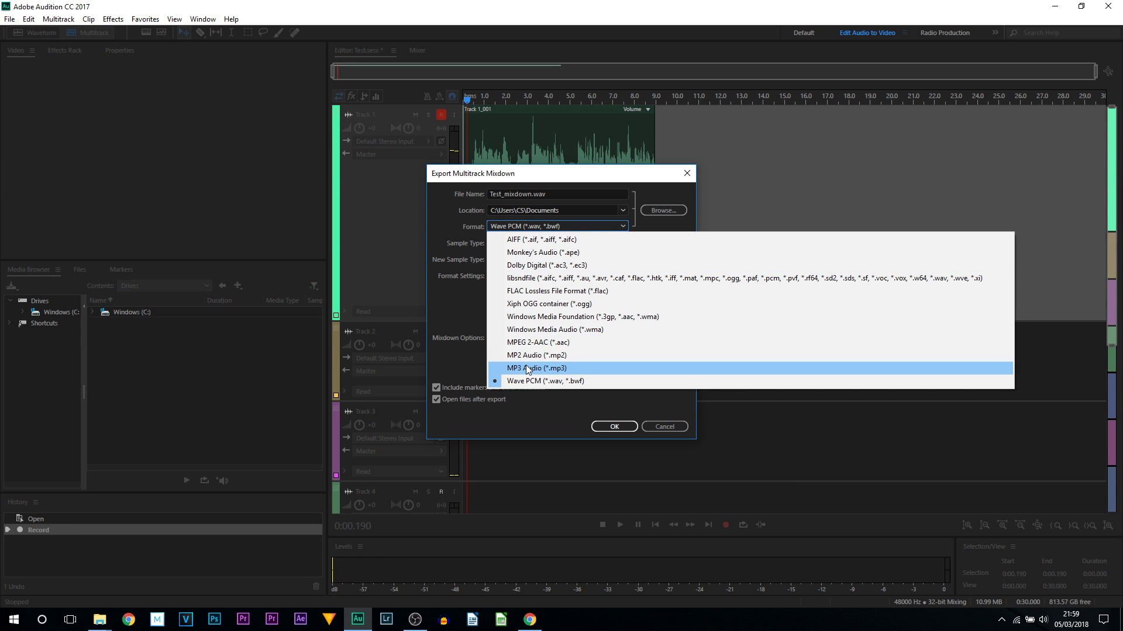
{"action": "left_click", "coordinate": [593, 372]}
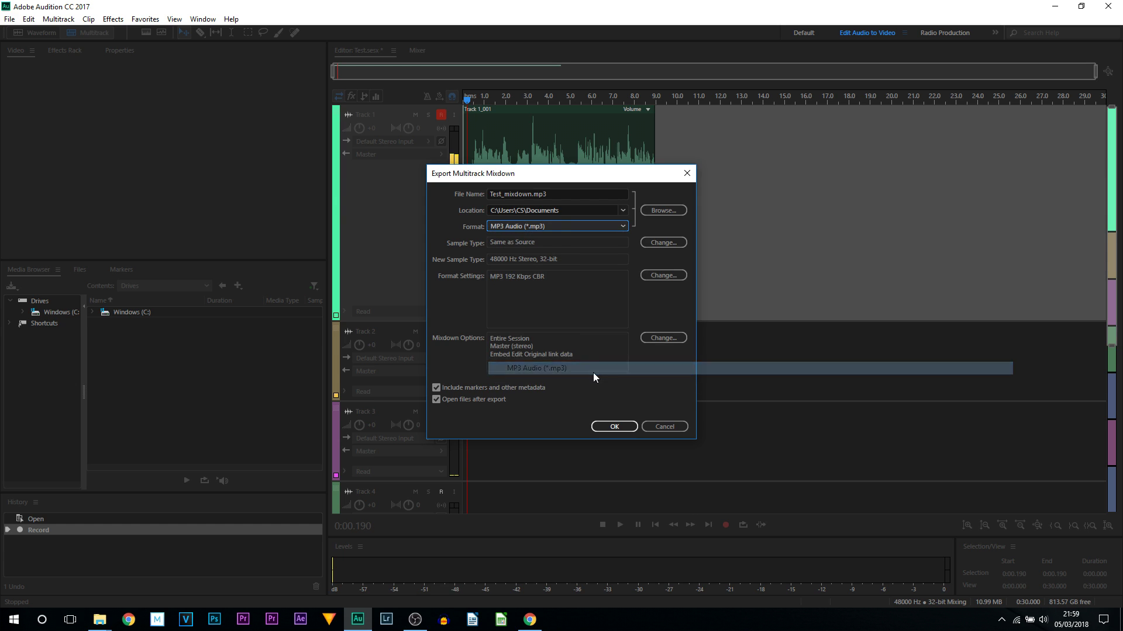
{"action": "left_click", "coordinate": [614, 427]}
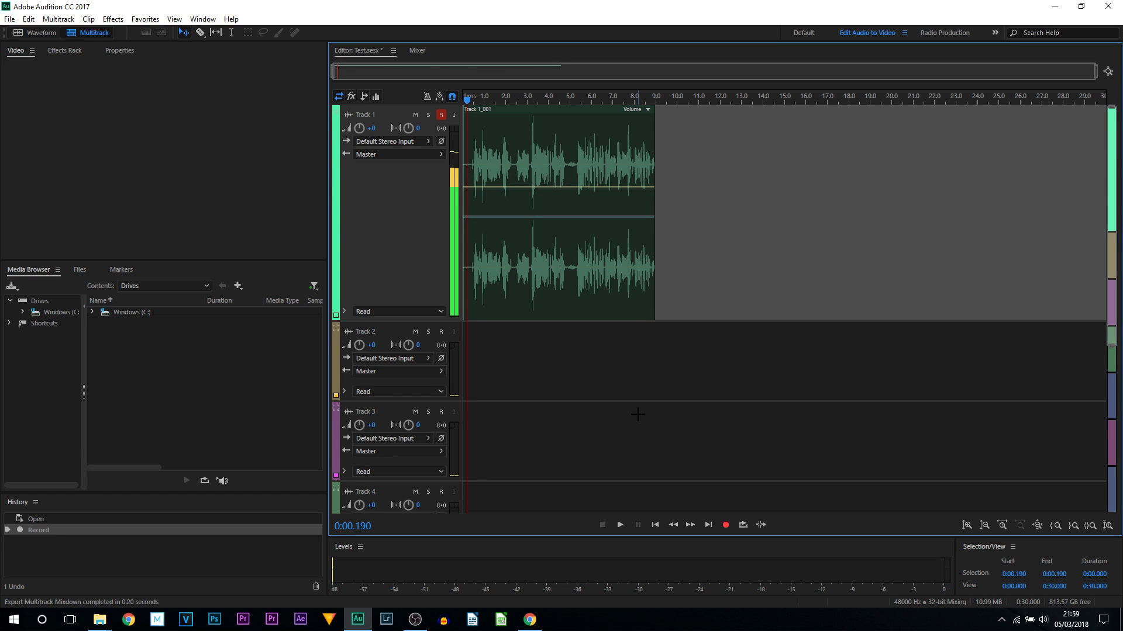